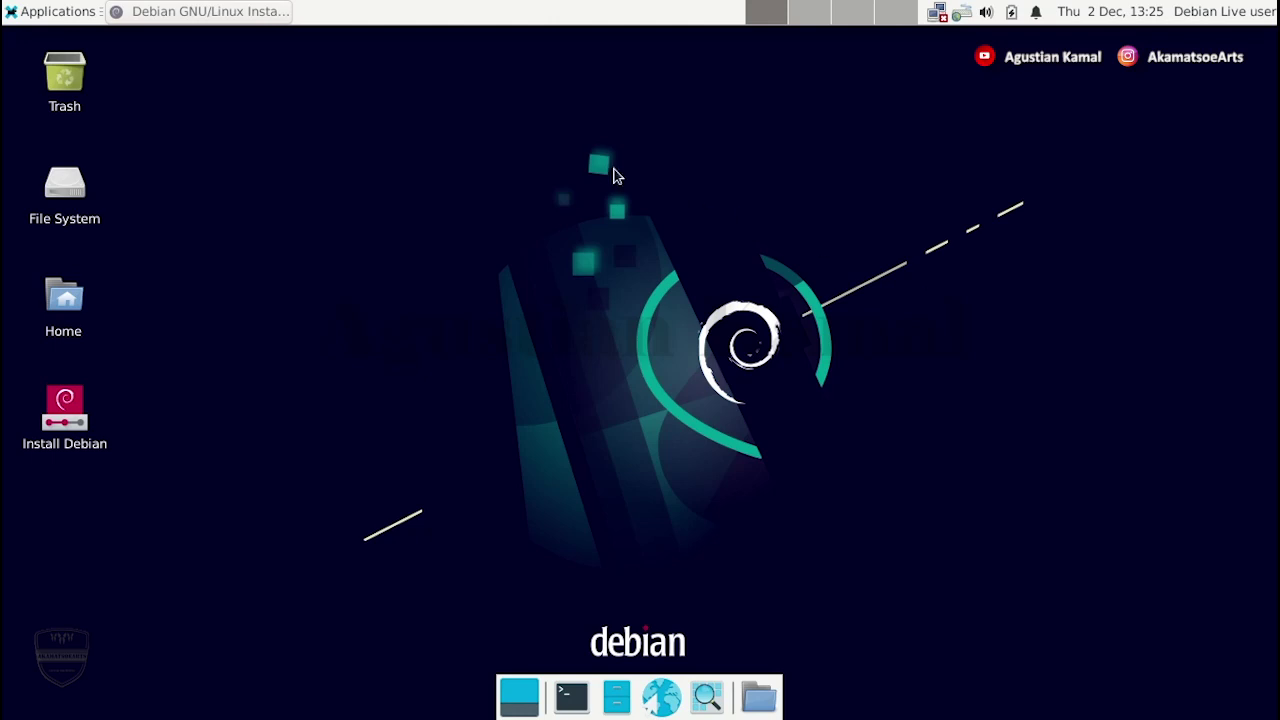
- Restore the Debian installer window and choose VBOX HARDDISK - 80.0 GiB (/dev/sda) as the storage device
click(254, 14)
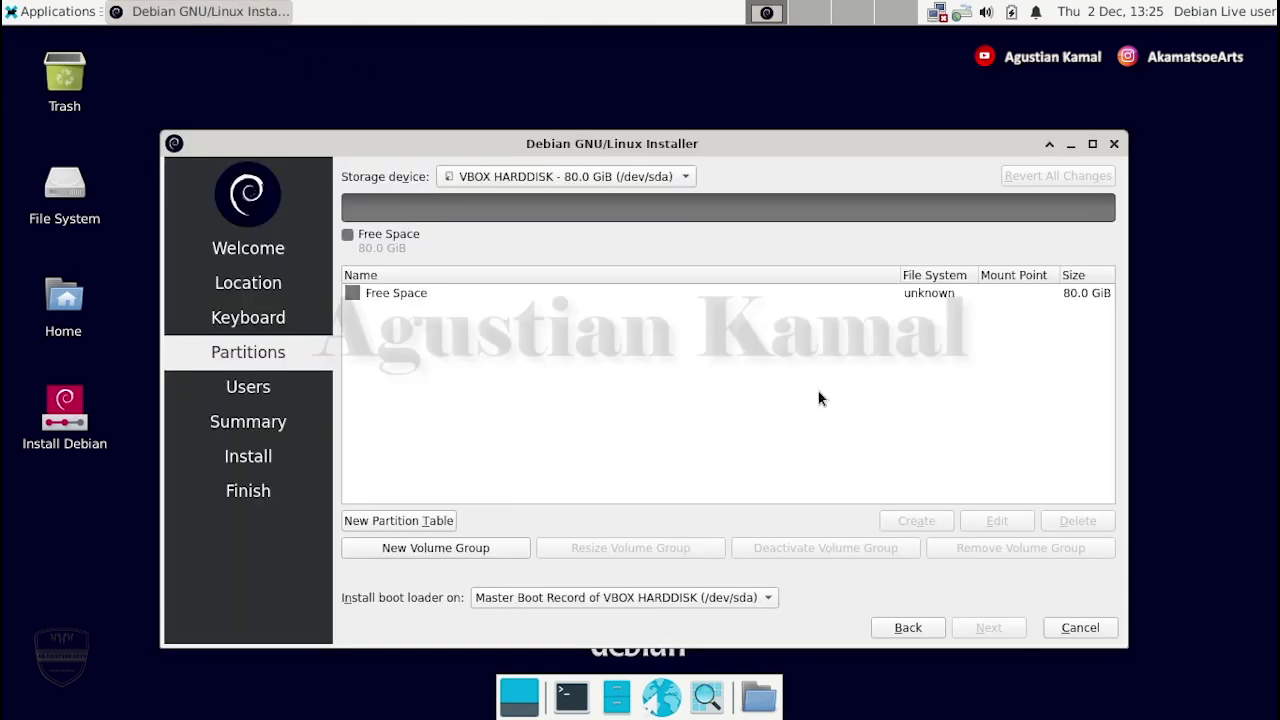
click(676, 176)
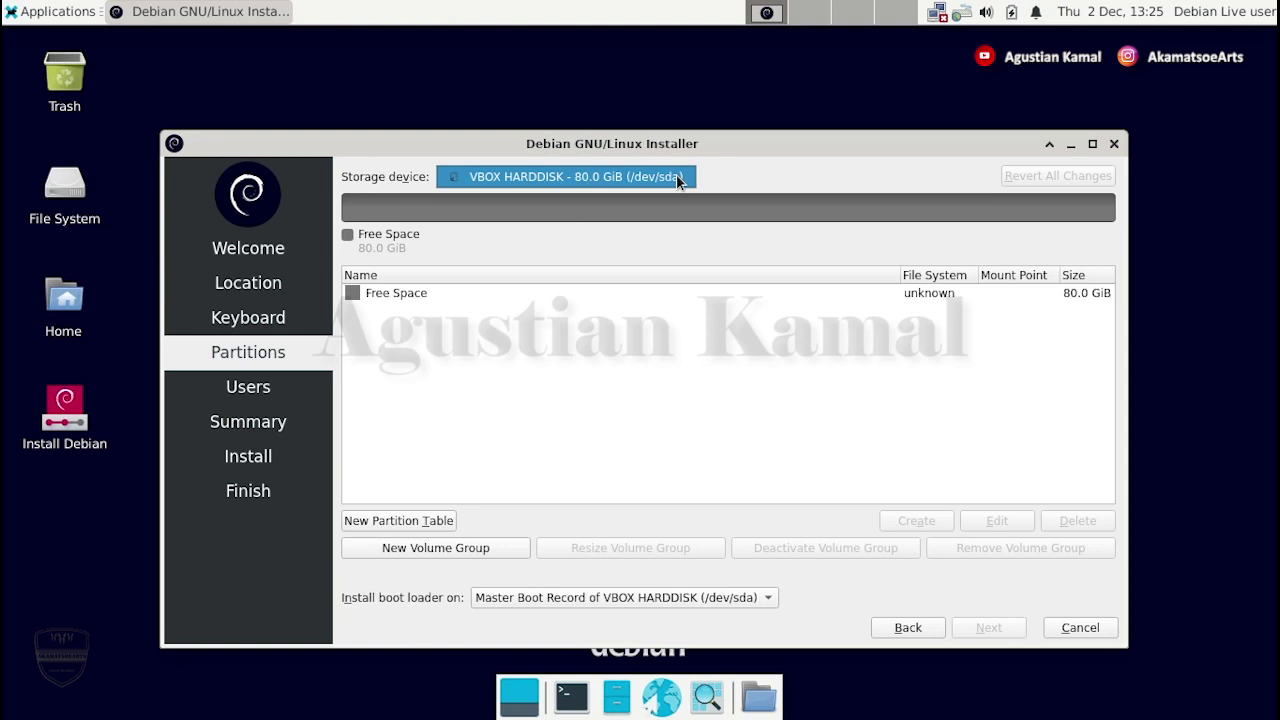
click(678, 180)
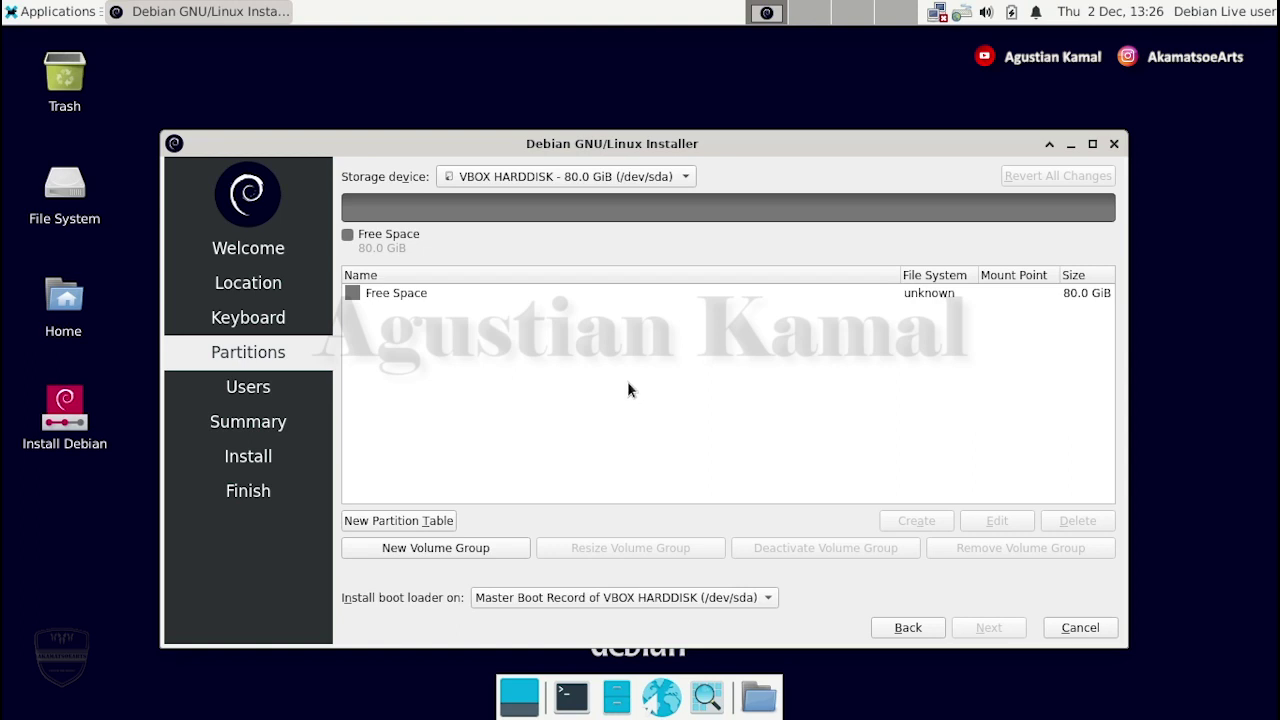
- Create an 8 MiB unformatted partition with the bios-grub flag in the disk's free space
click(432, 294)
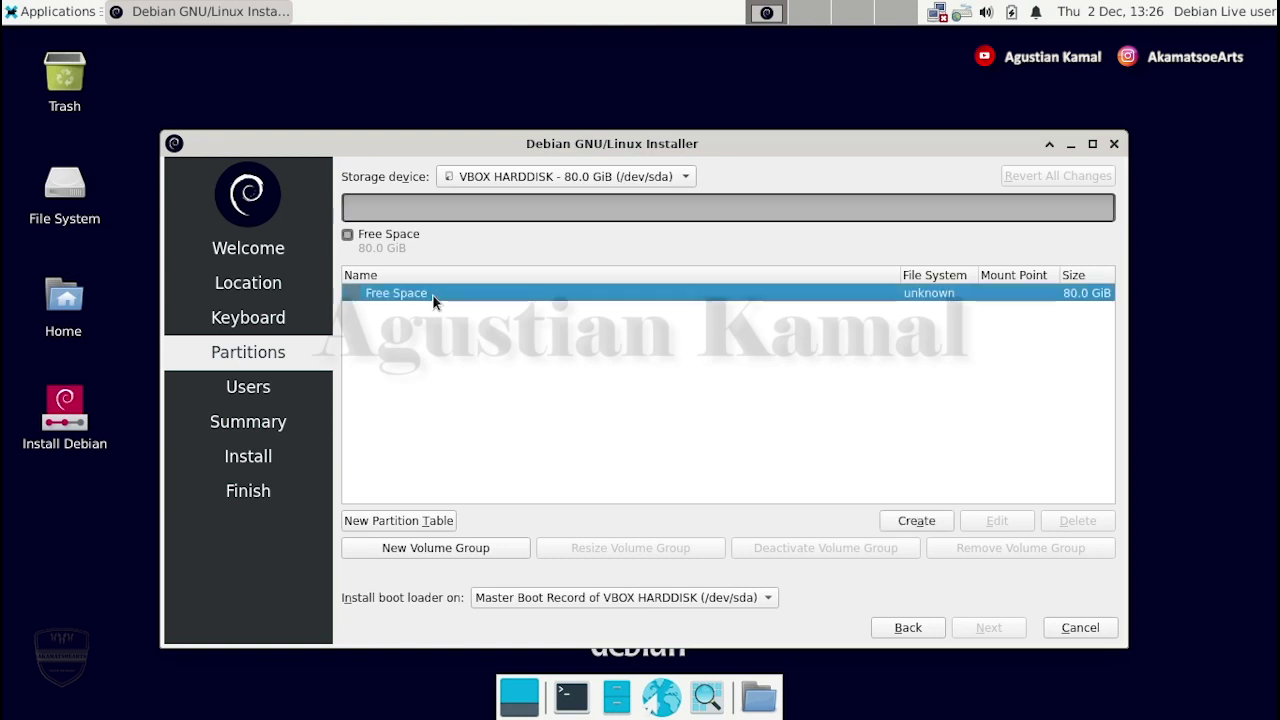
click(924, 521)
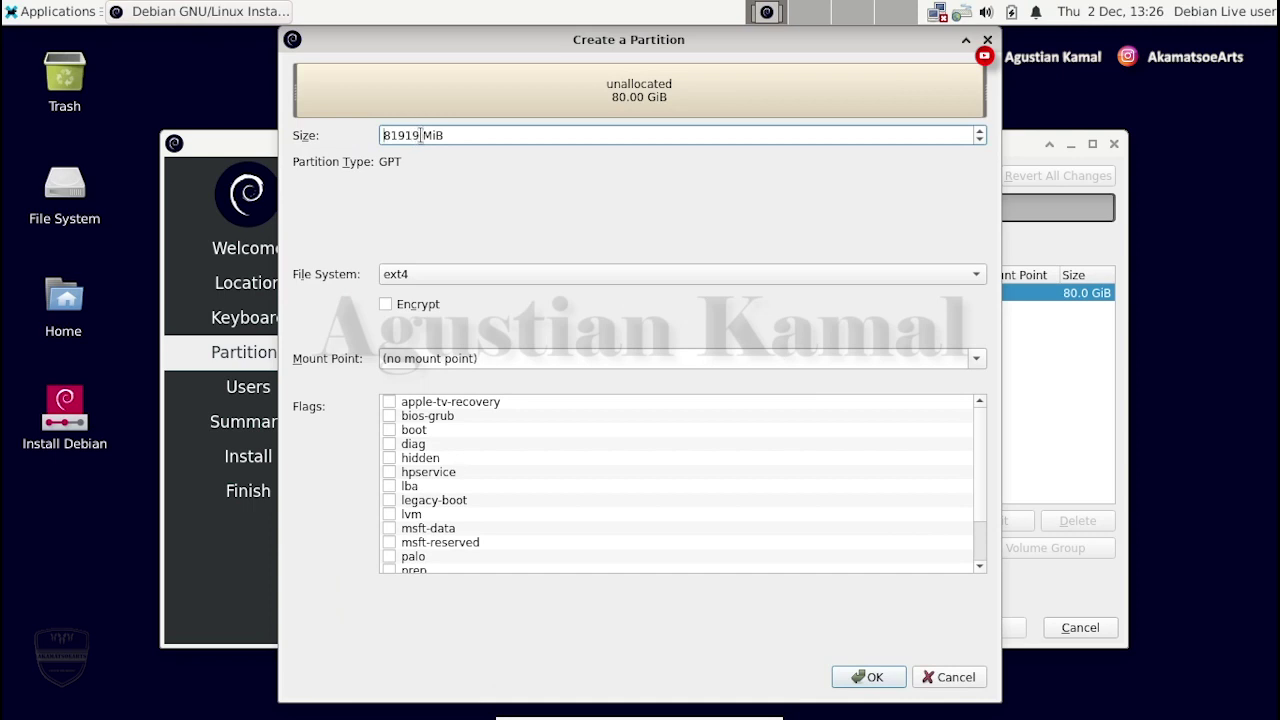
drag(419, 134, 357, 133)
key(End)
drag(419, 134, 371, 133)
text(8)
click(474, 278)
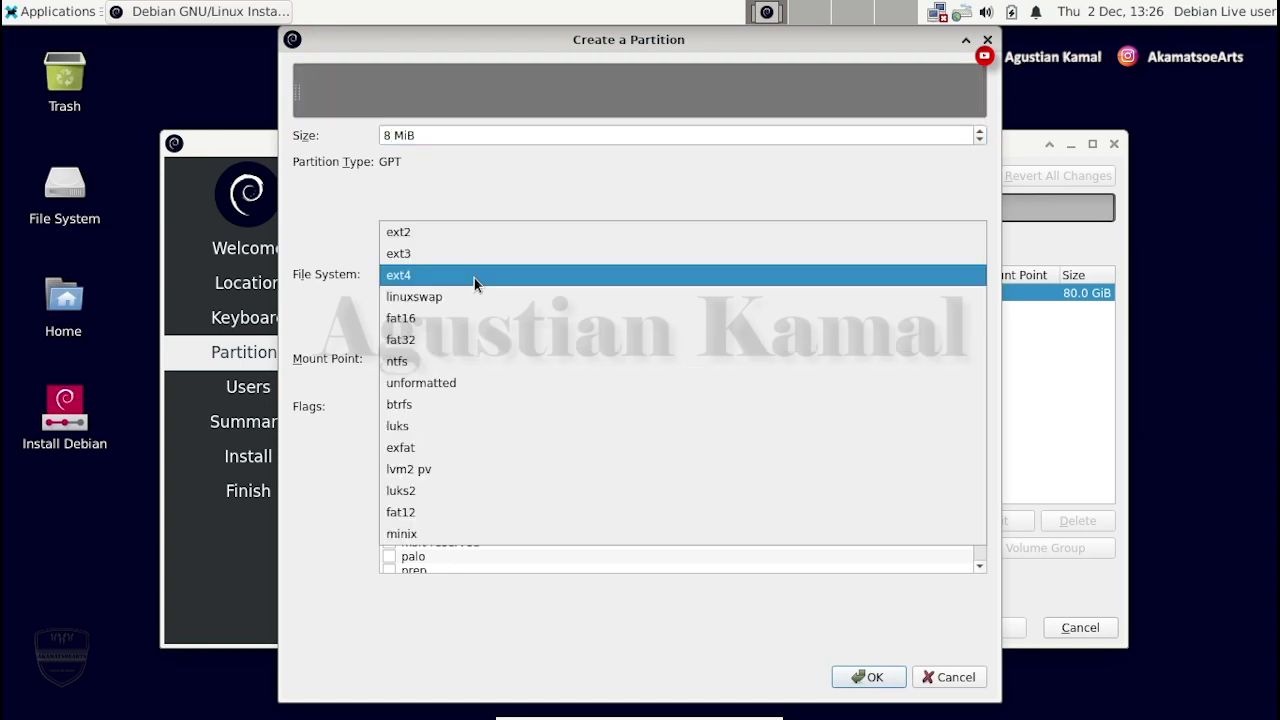
click(458, 386)
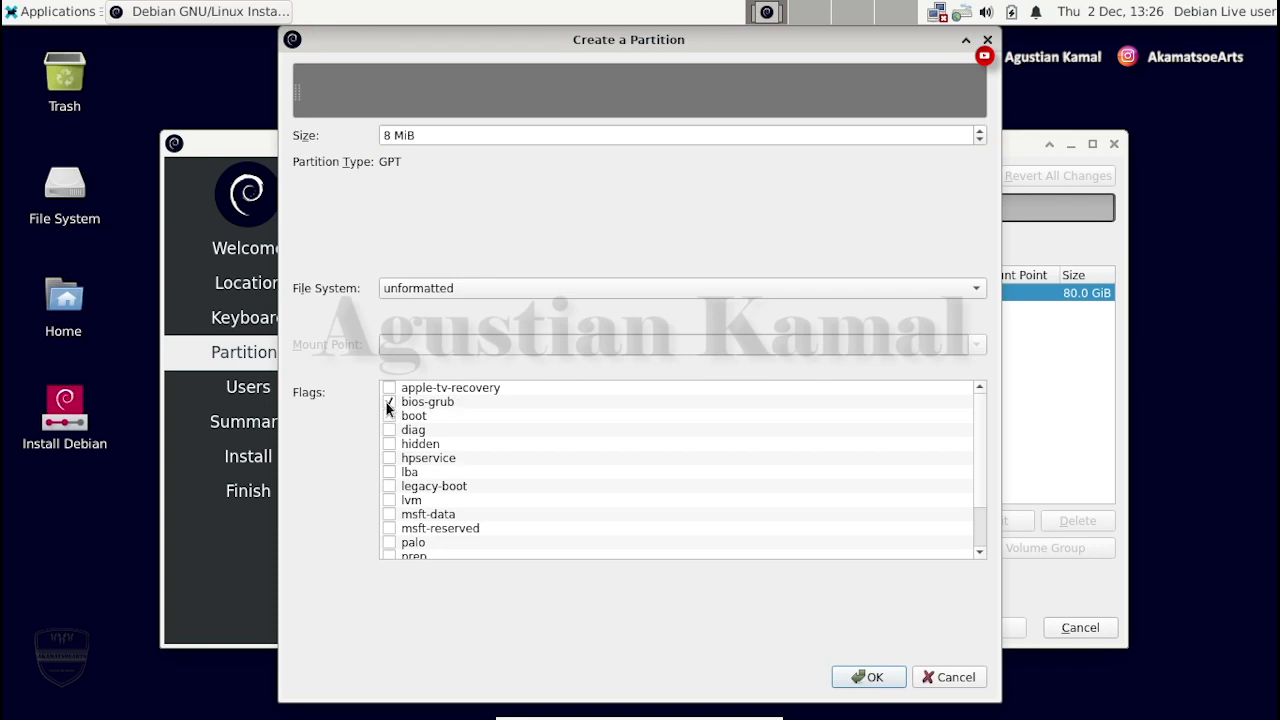
click(875, 679)
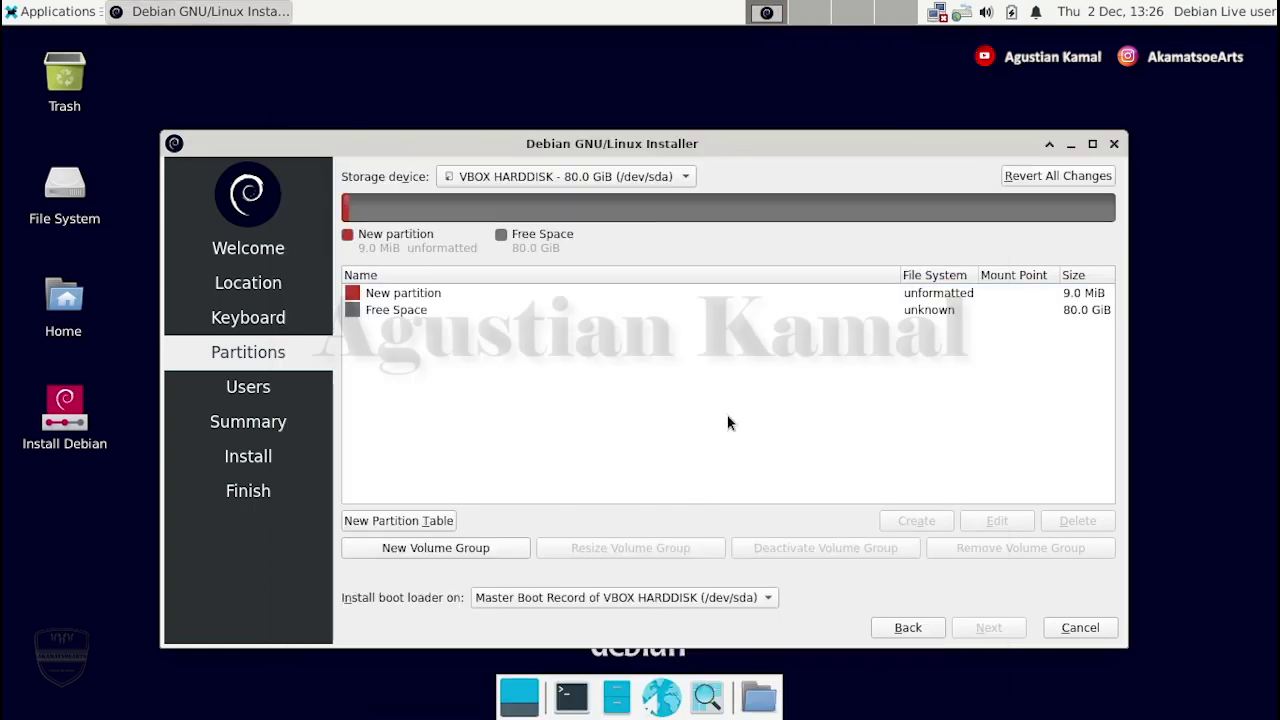
click(817, 294)
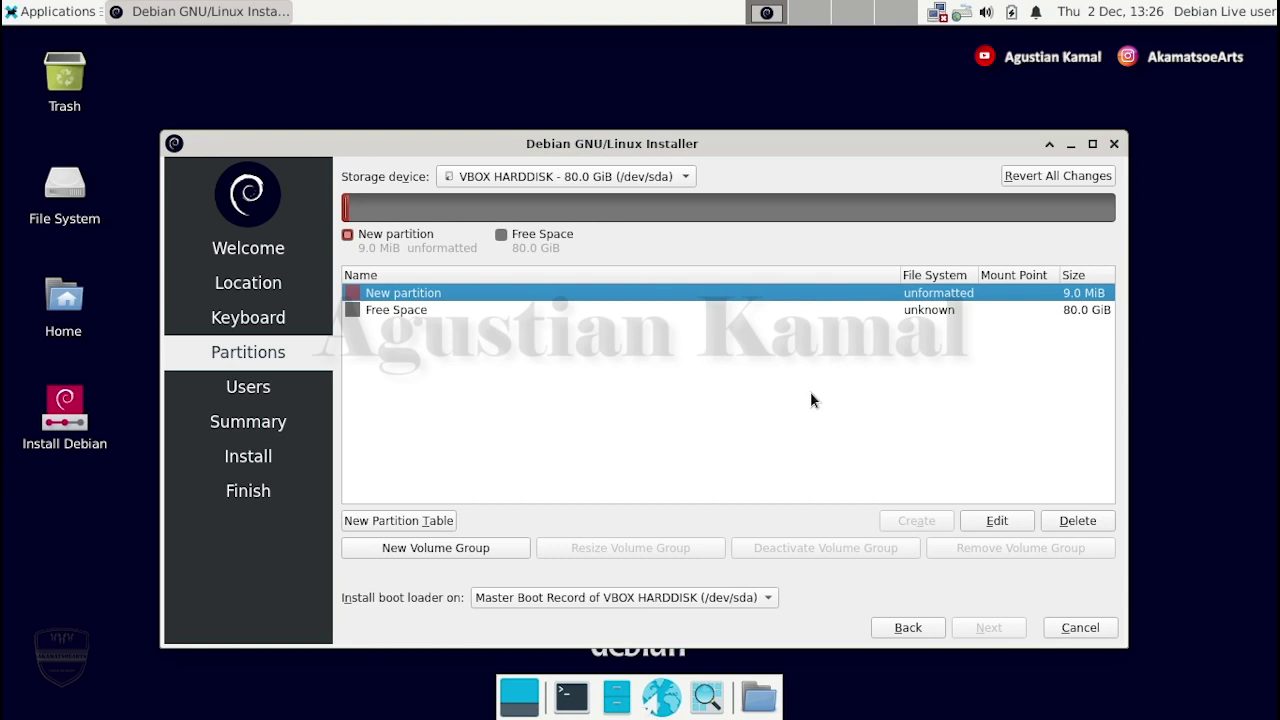
- Create a 4096 MiB linuxswap partition with the swap flag in the free space
click(461, 312)
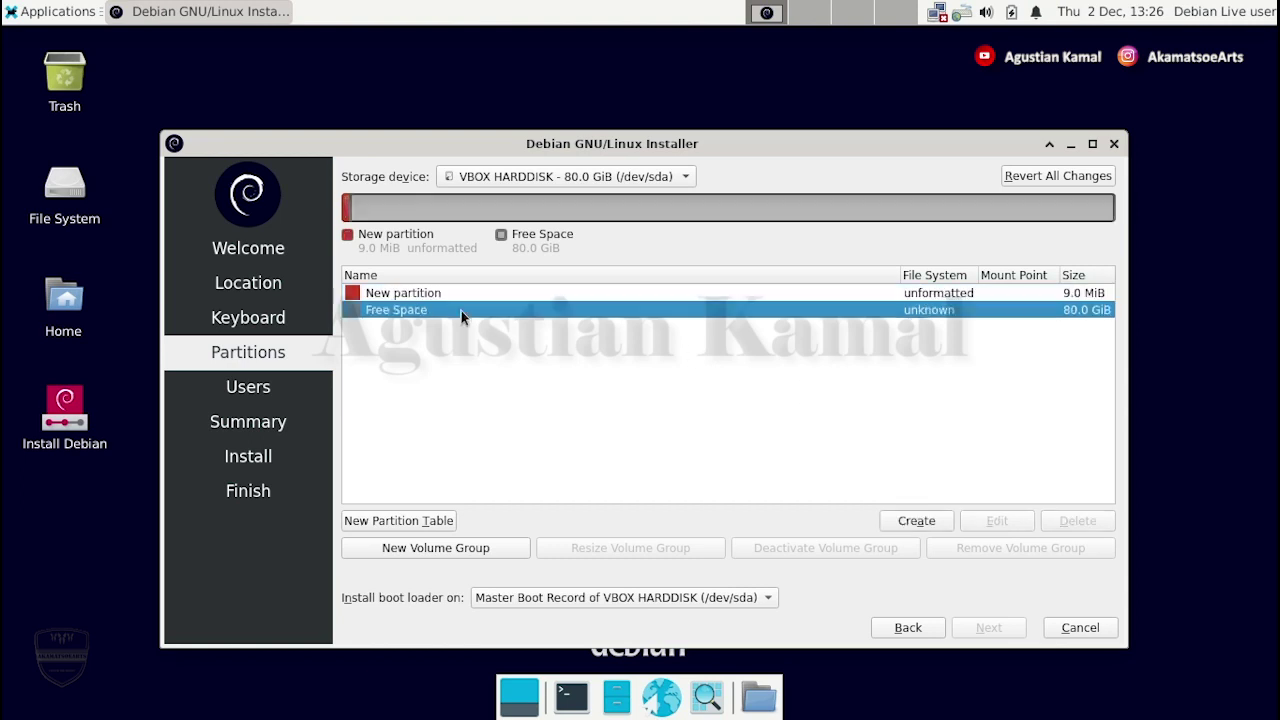
click(917, 520)
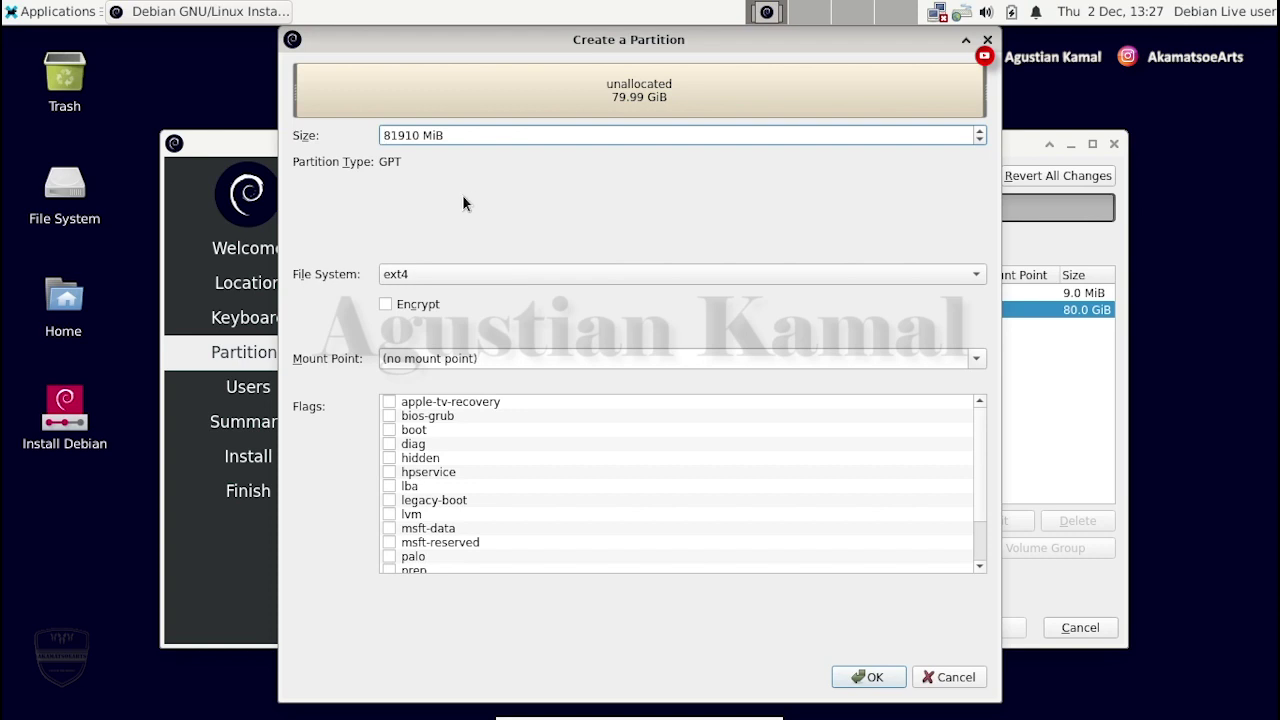
drag(421, 135, 347, 127)
text(4096)
click(525, 276)
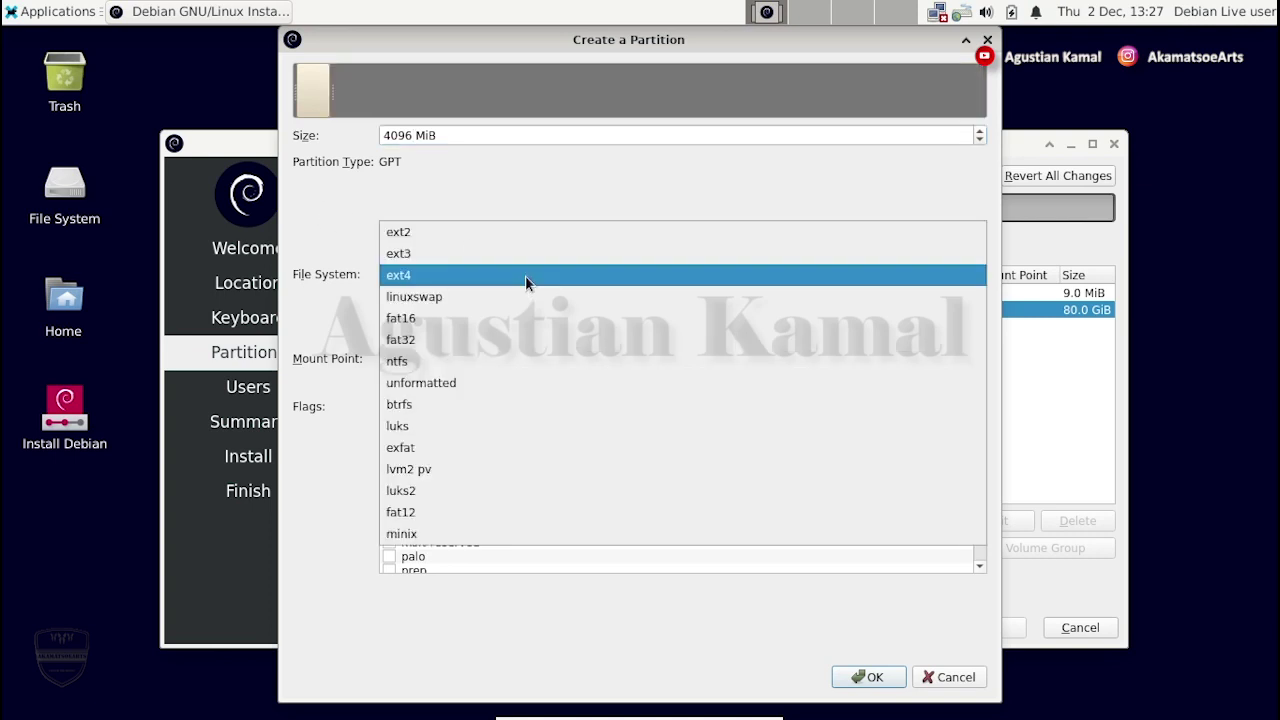
click(499, 298)
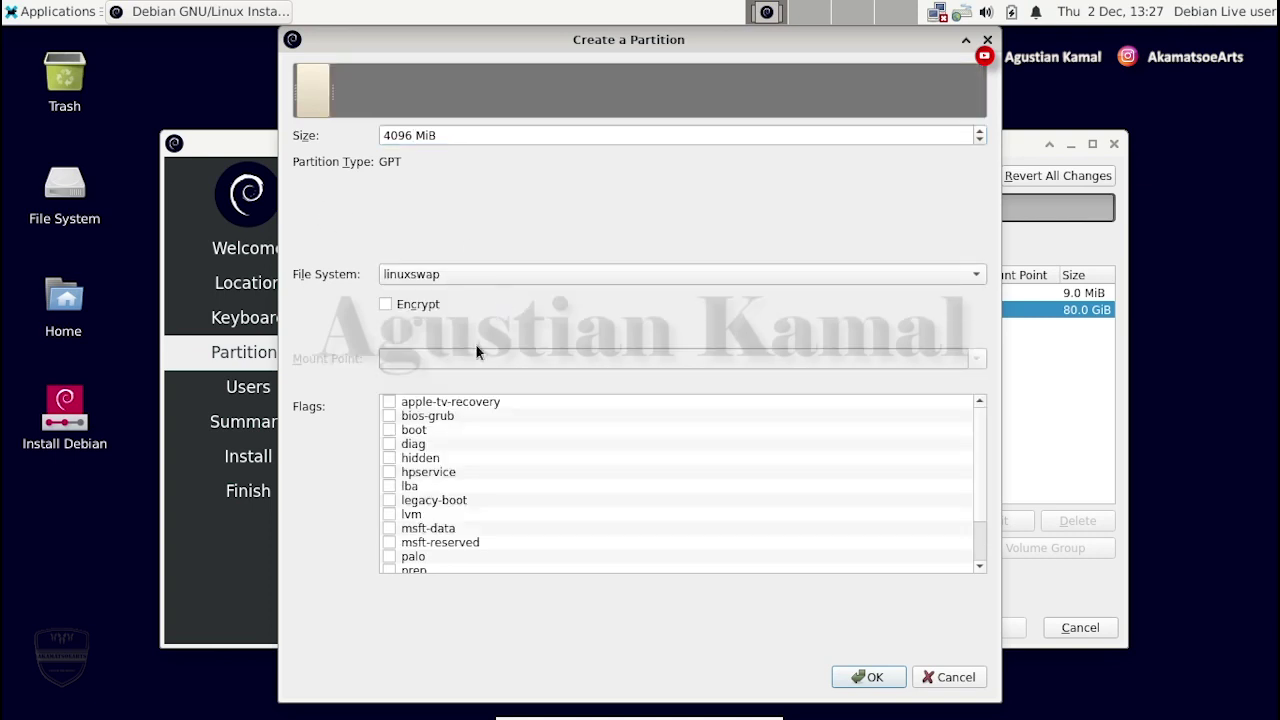
scroll(400, 475, down, 2)
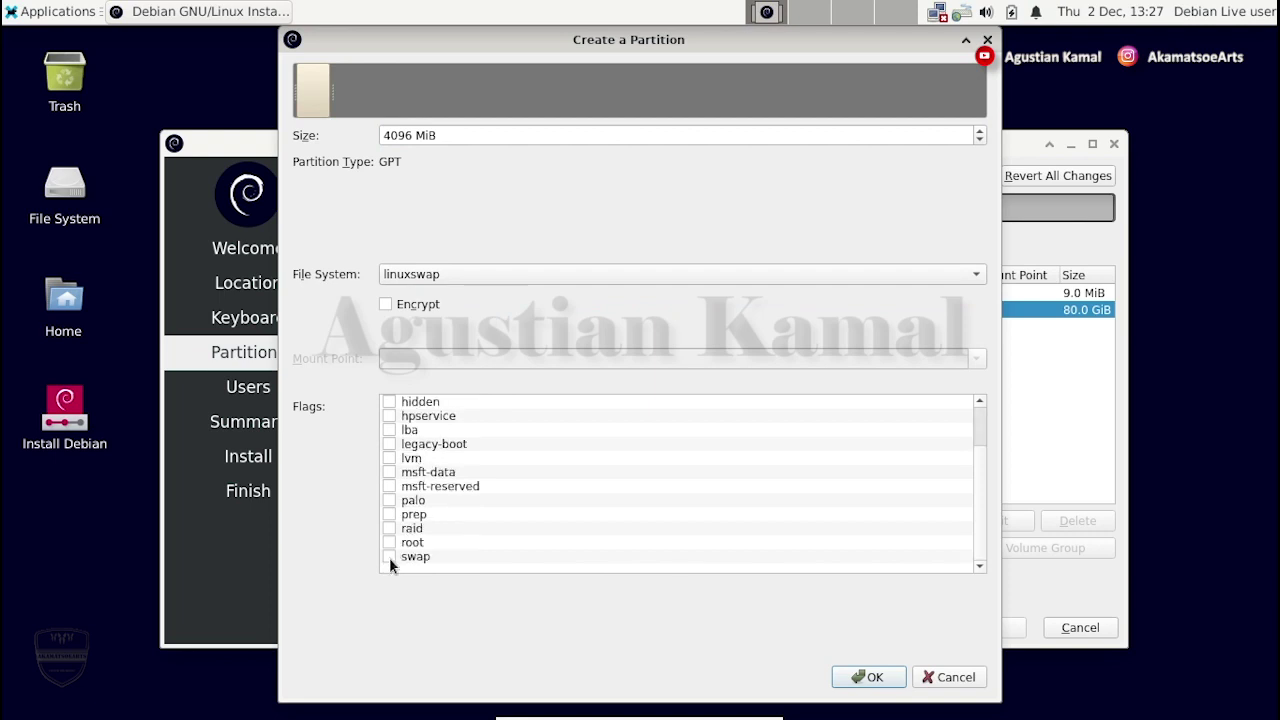
click(389, 557)
click(871, 677)
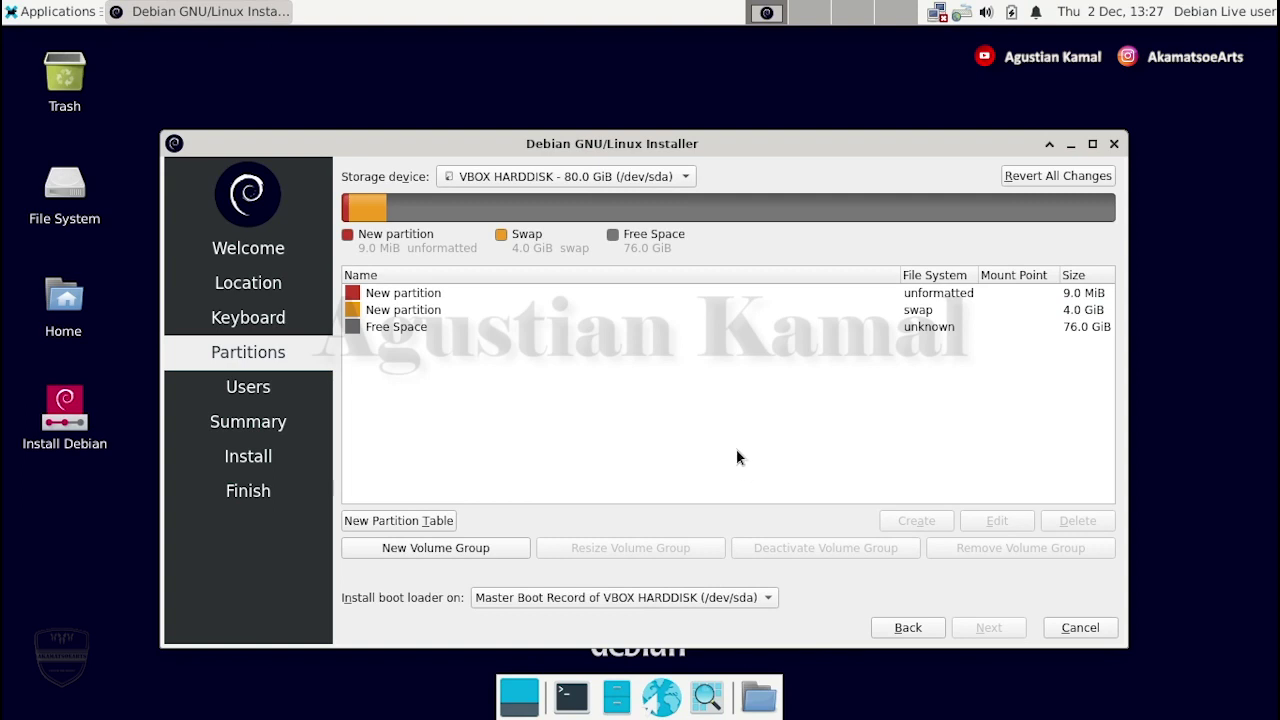
click(479, 313)
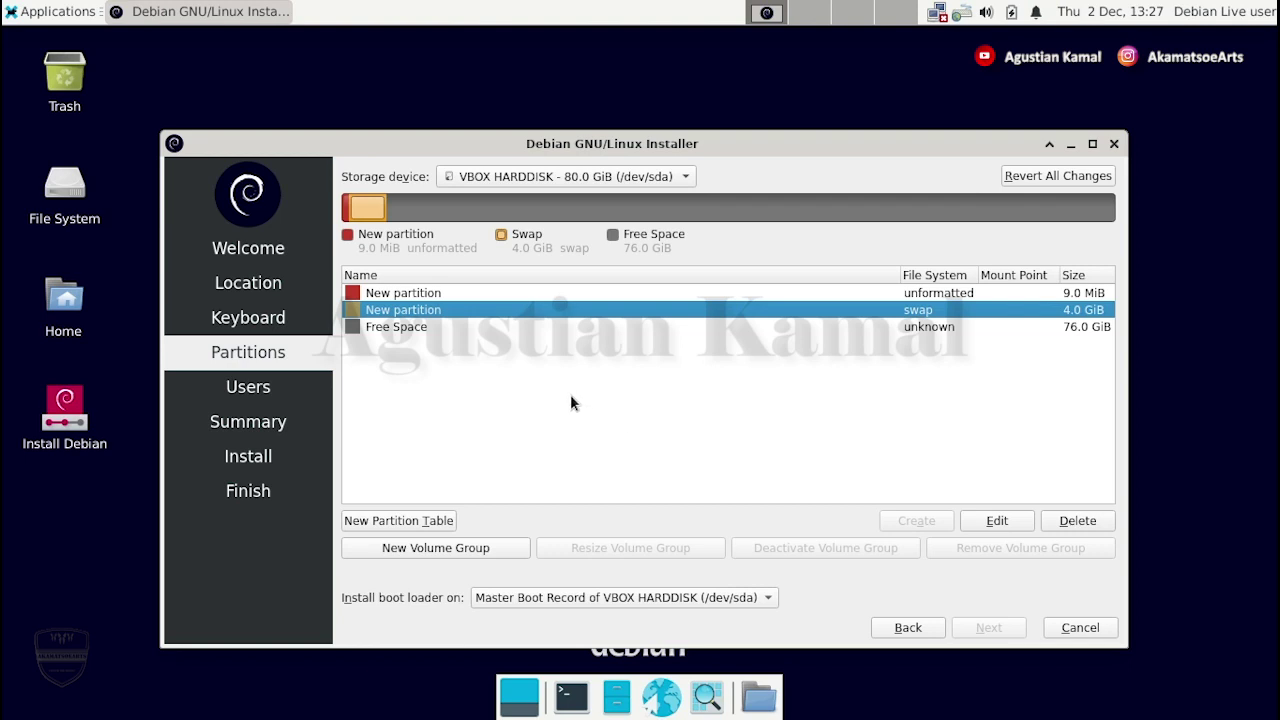
- Create an ext4 partition from all the remaining free space, with mount point / and the root flag
click(428, 333)
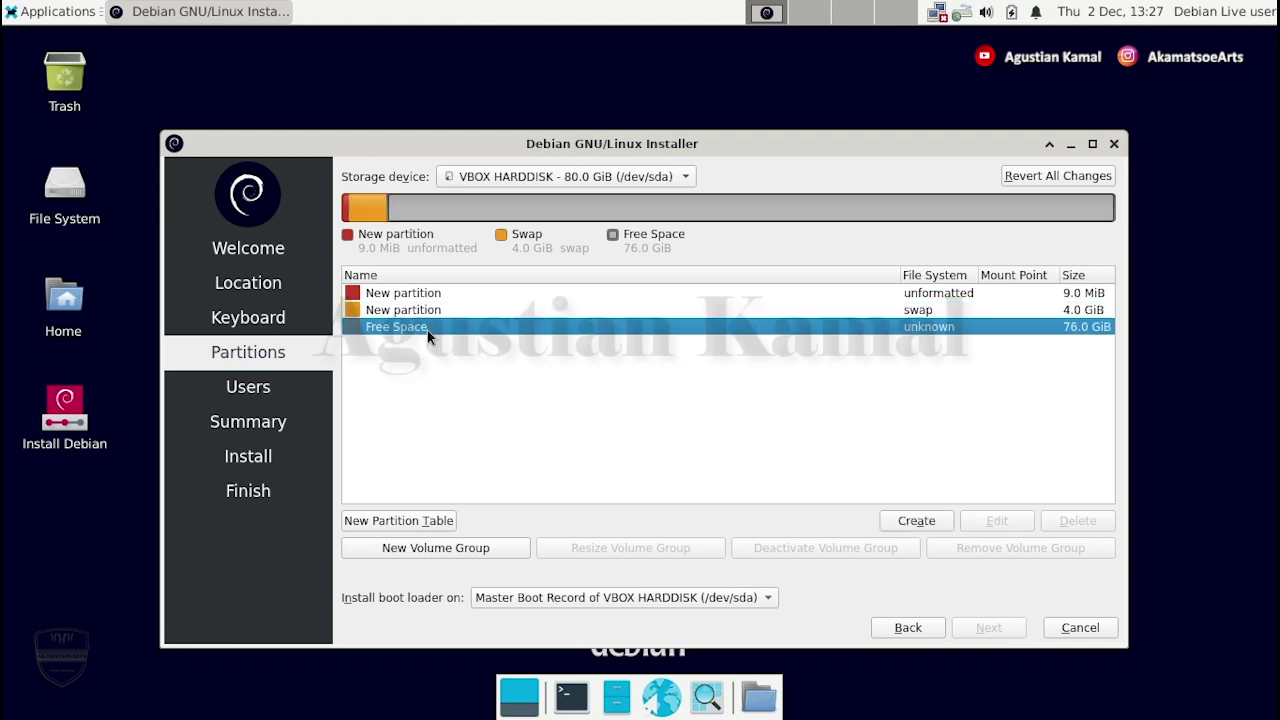
click(933, 520)
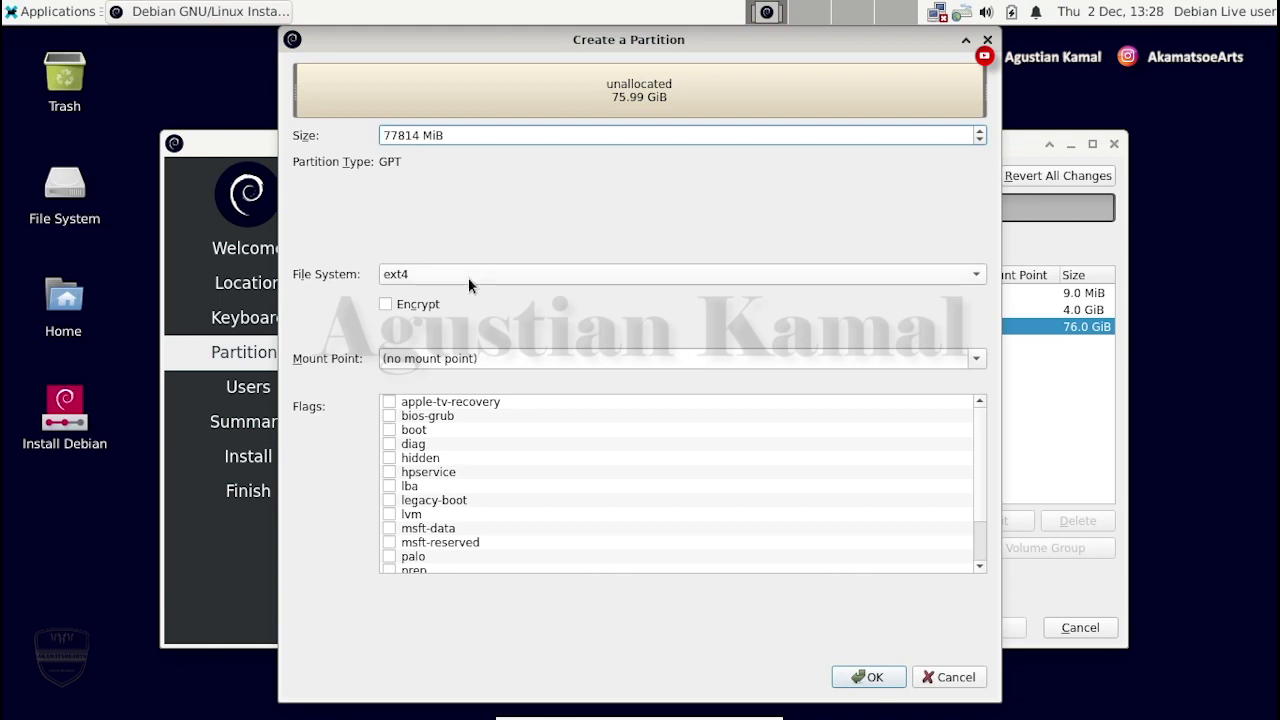
click(984, 363)
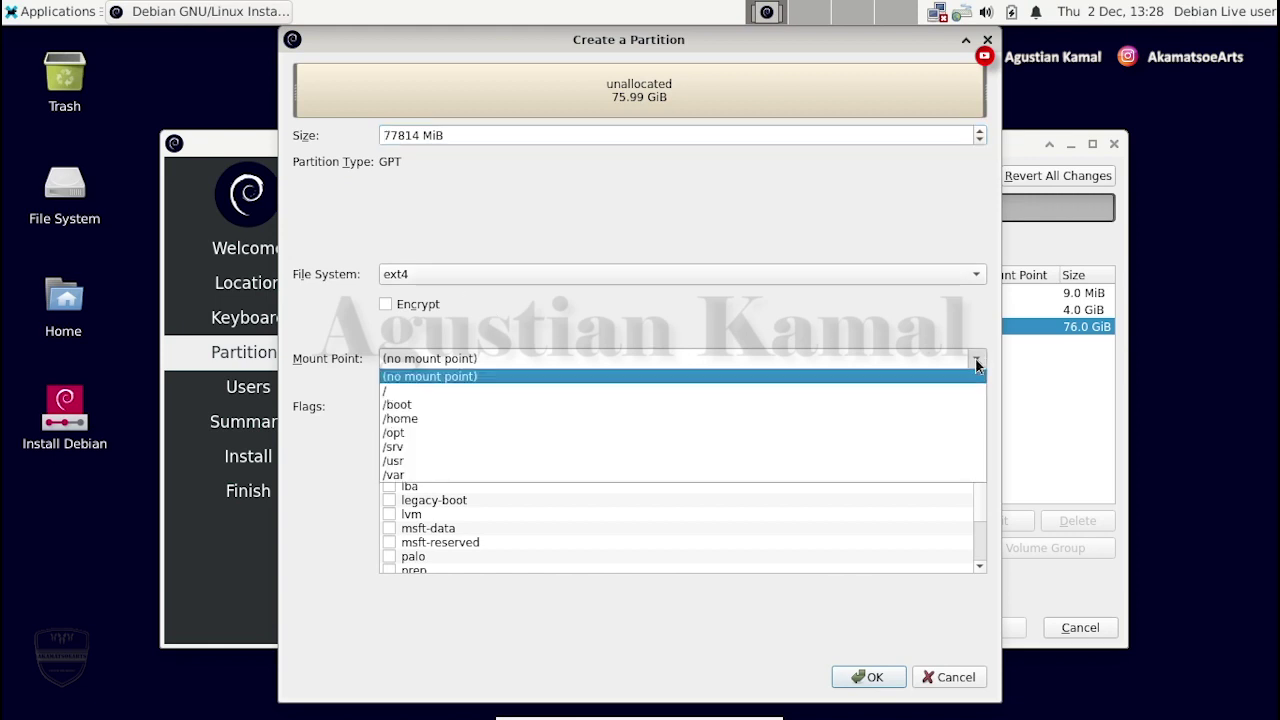
click(659, 391)
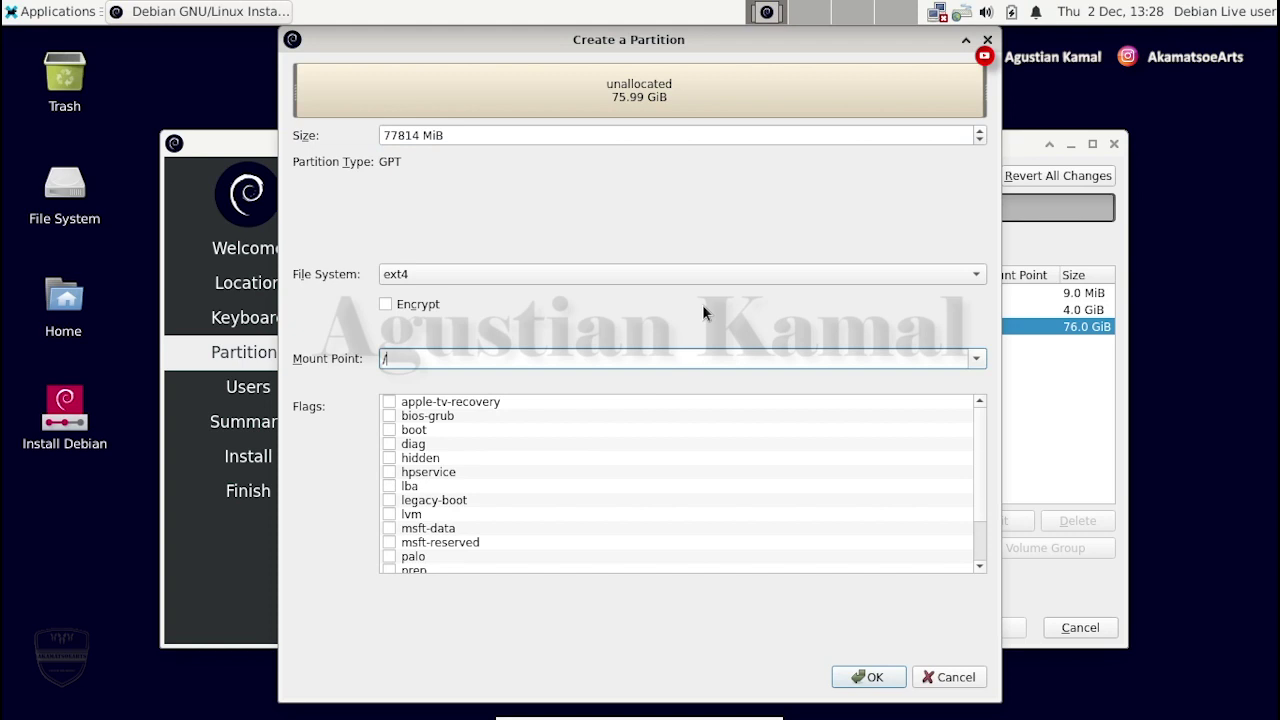
scroll(499, 456, down, 2)
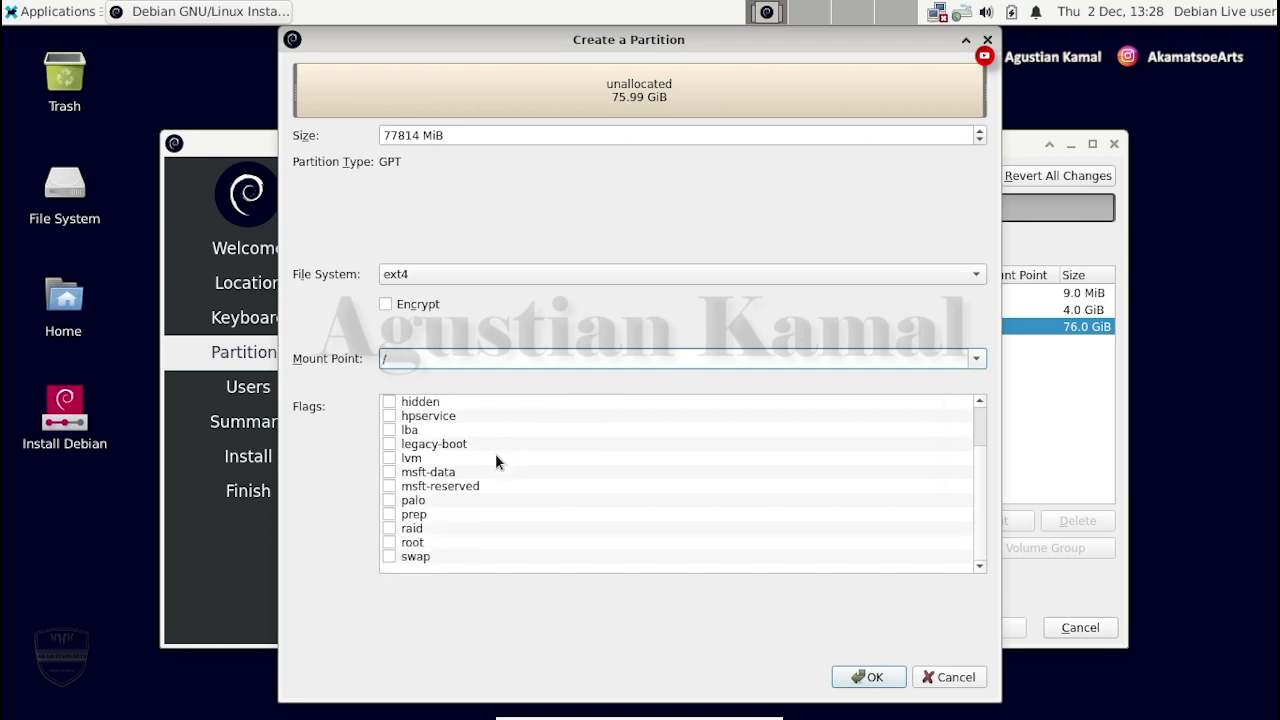
click(388, 542)
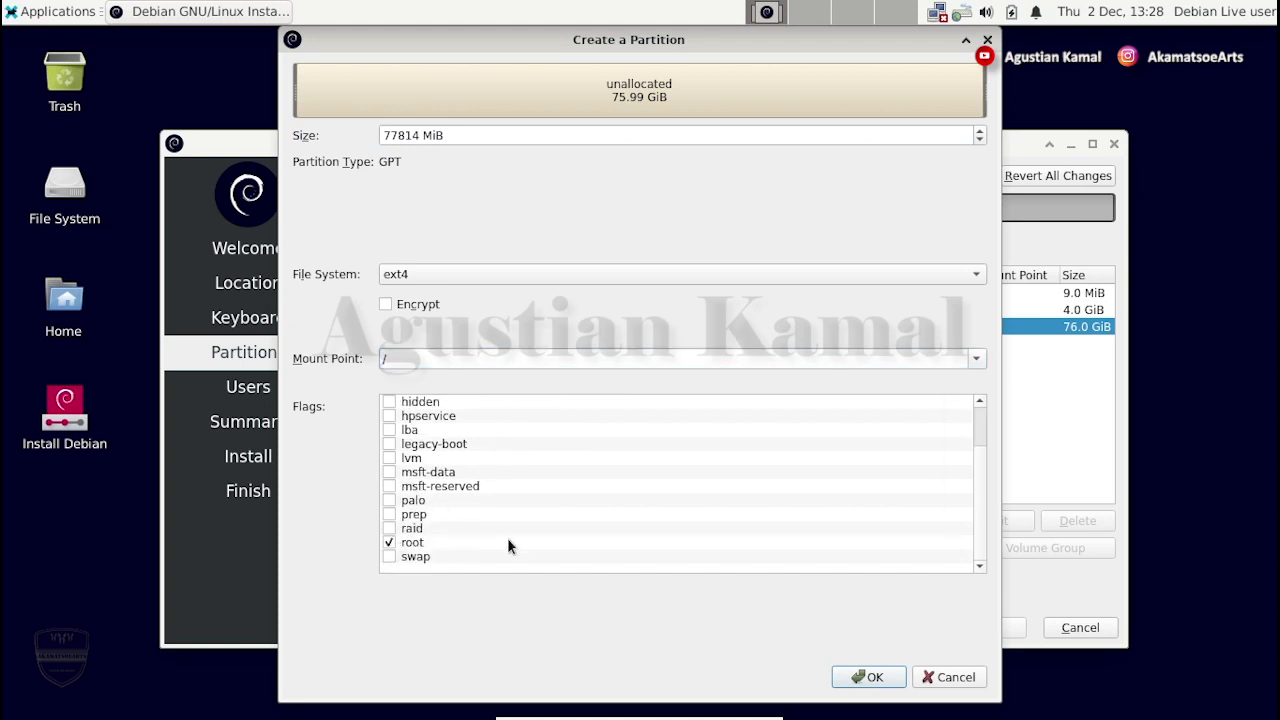
click(870, 677)
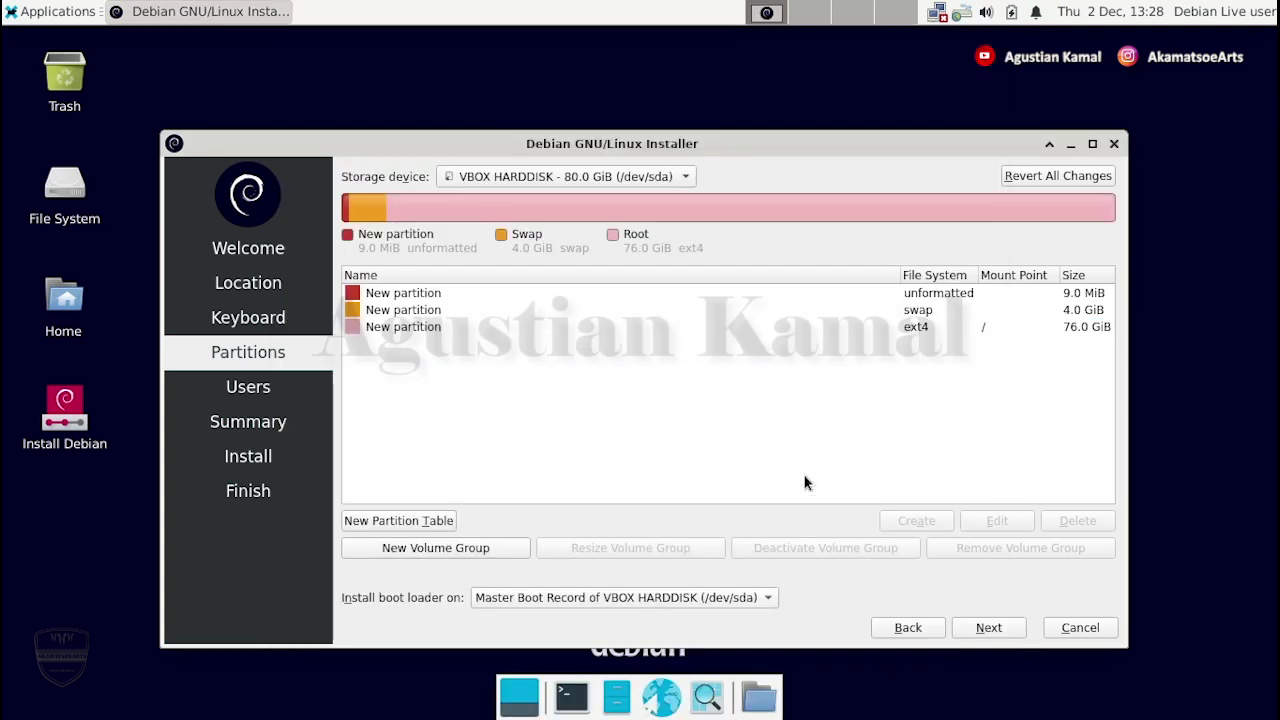
click(876, 330)
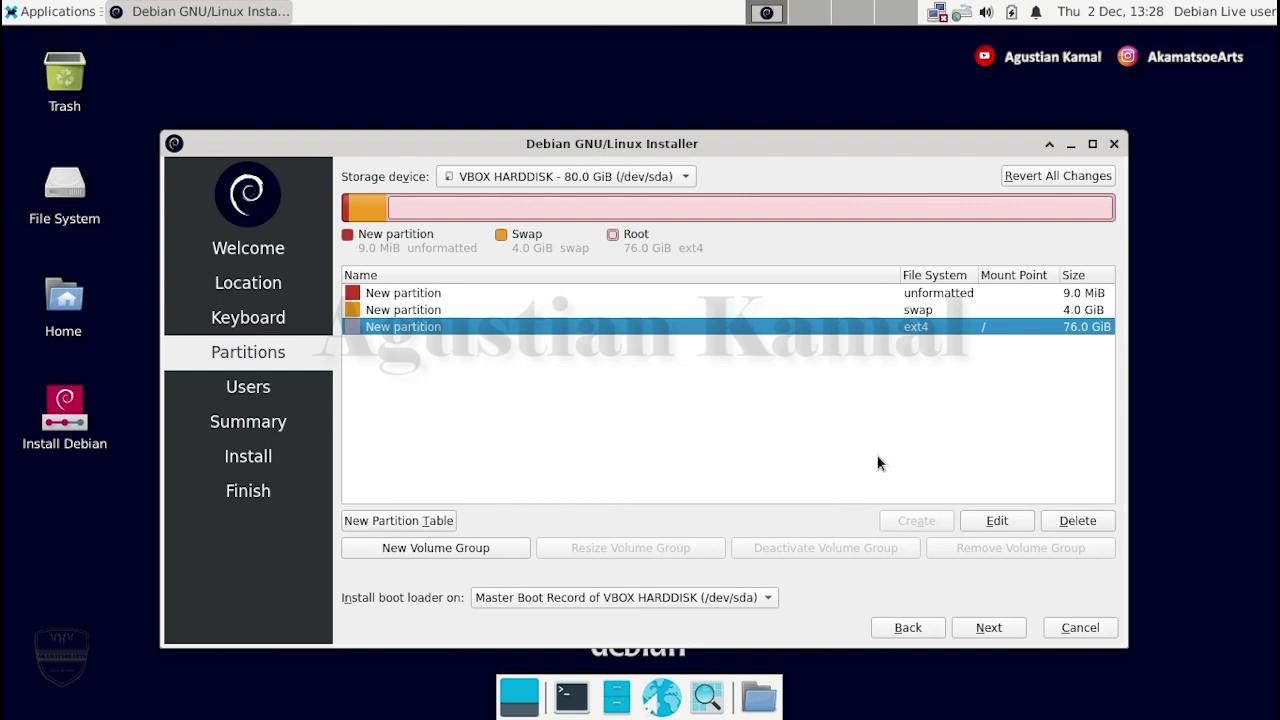
- Choose the Master Boot Record of VBOX HARDDISK (/dev/sda) for the boot loader and review the swap and unformatted partitions
click(764, 600)
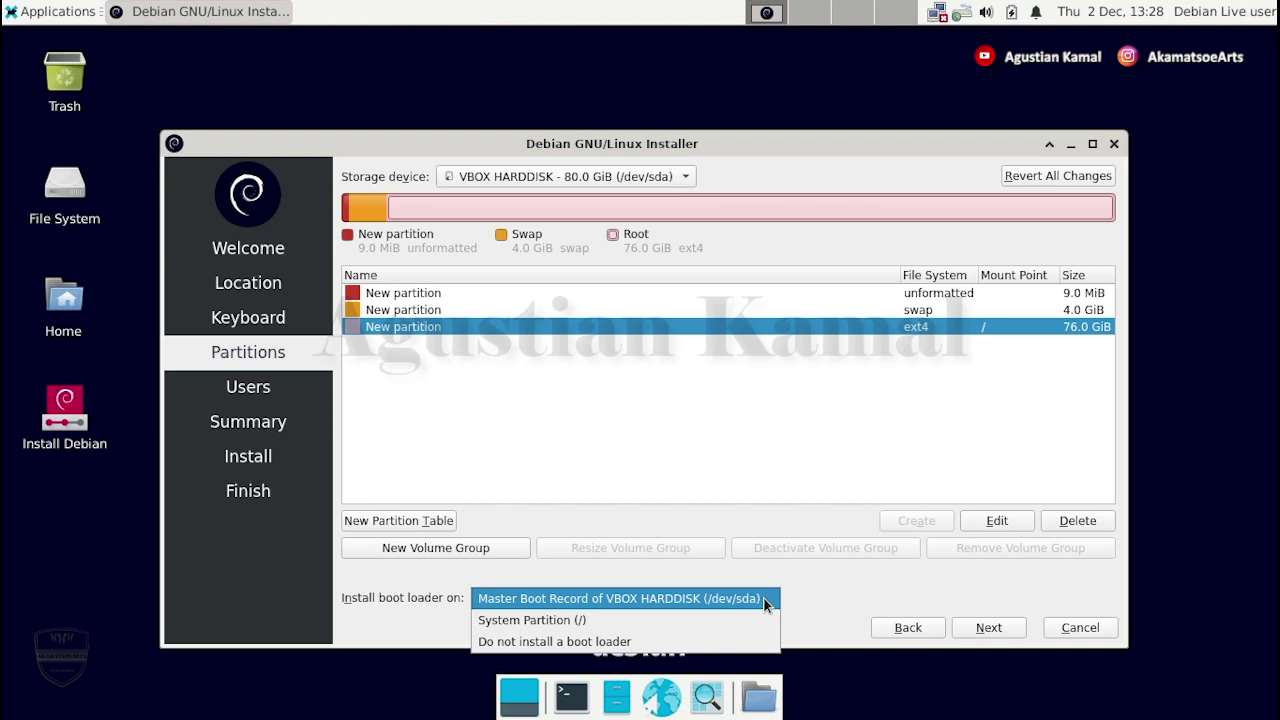
click(763, 597)
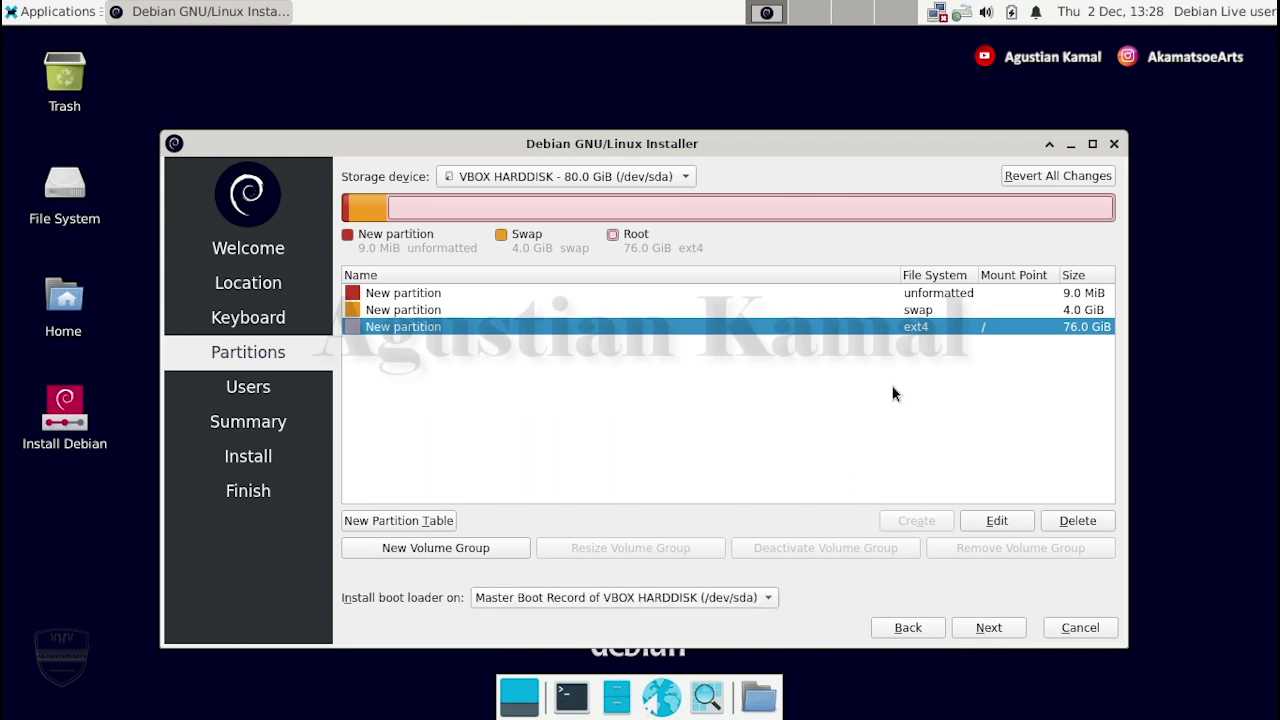
click(907, 309)
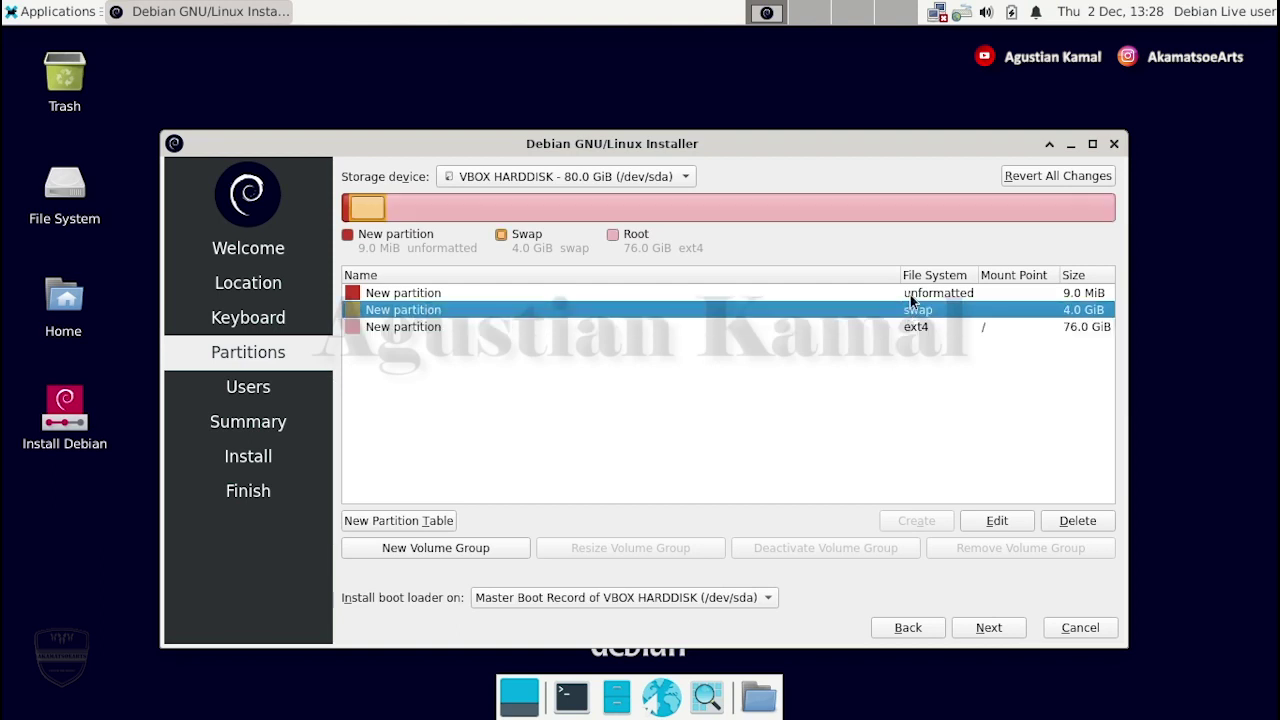
click(910, 293)
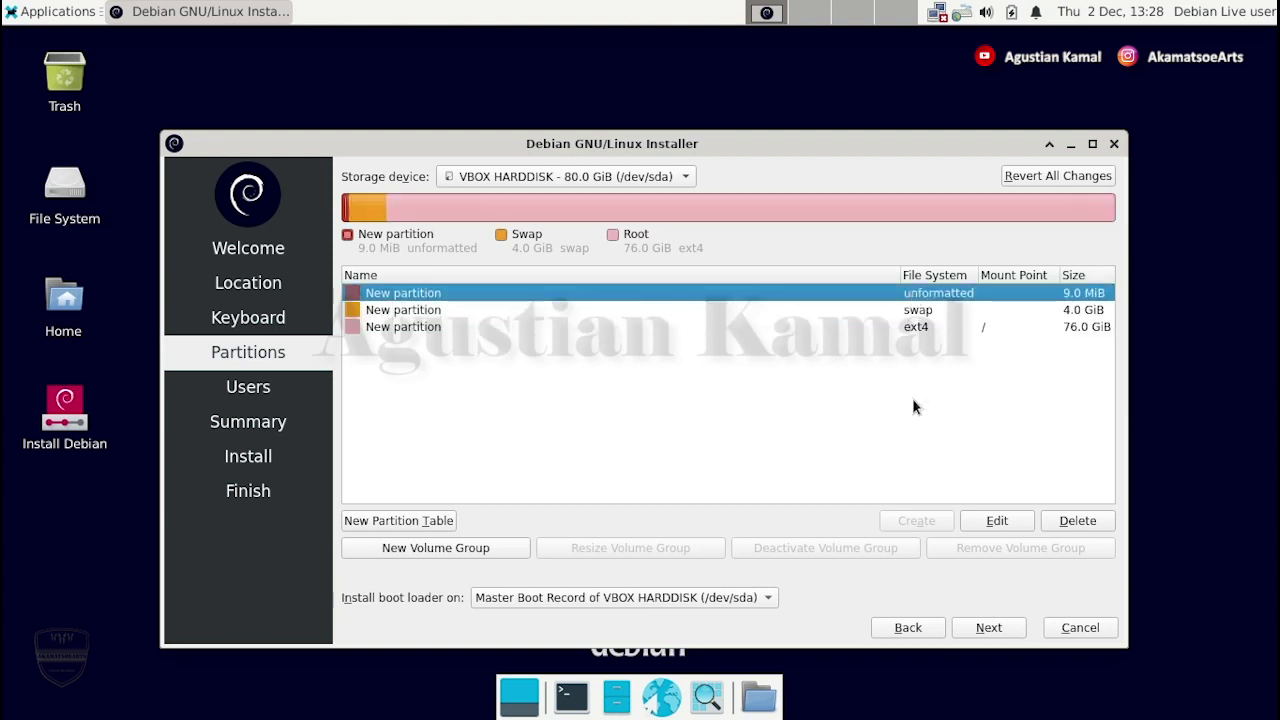